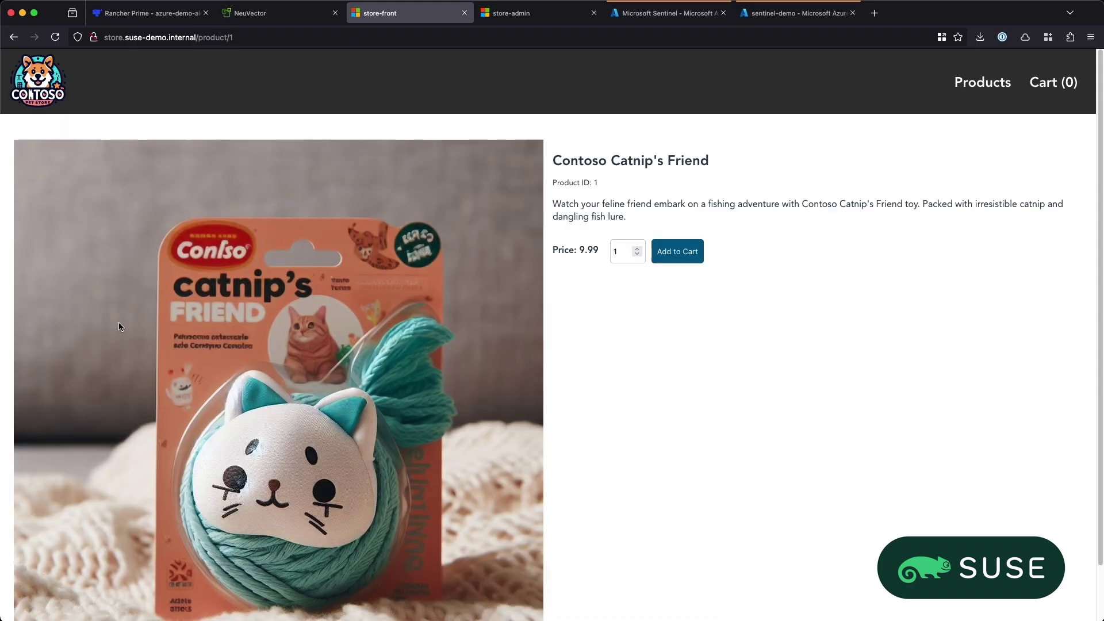
# Step: Add two Mermaid's Mice Trio items to the store's shopping cart and open the cart for checkout
pyautogui.scroll(-1, 119, 326)
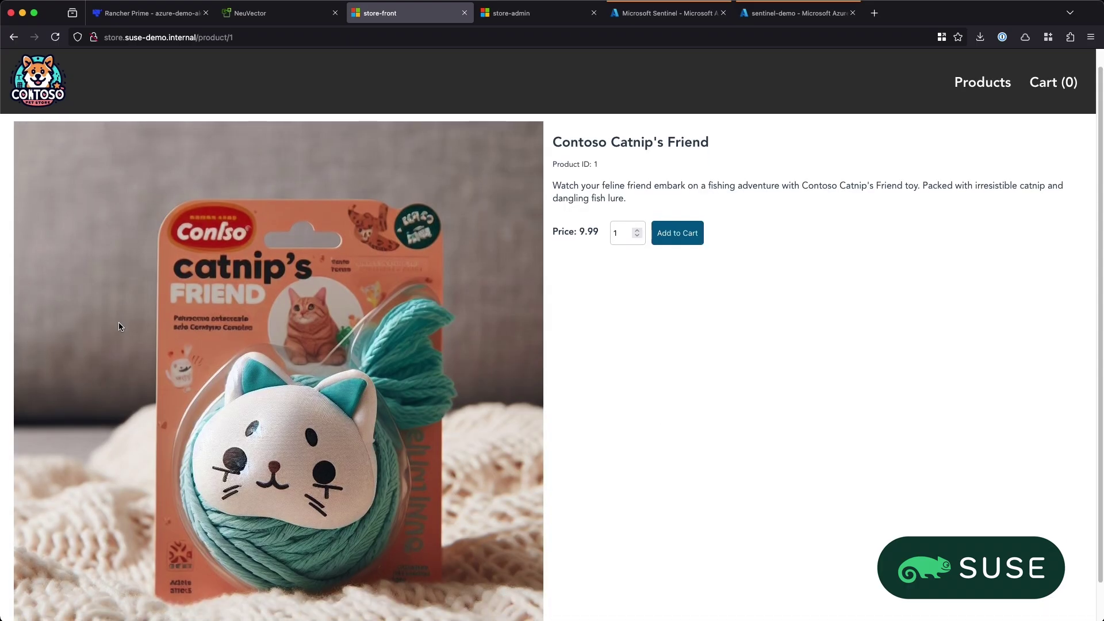
pyautogui.click(690, 233)
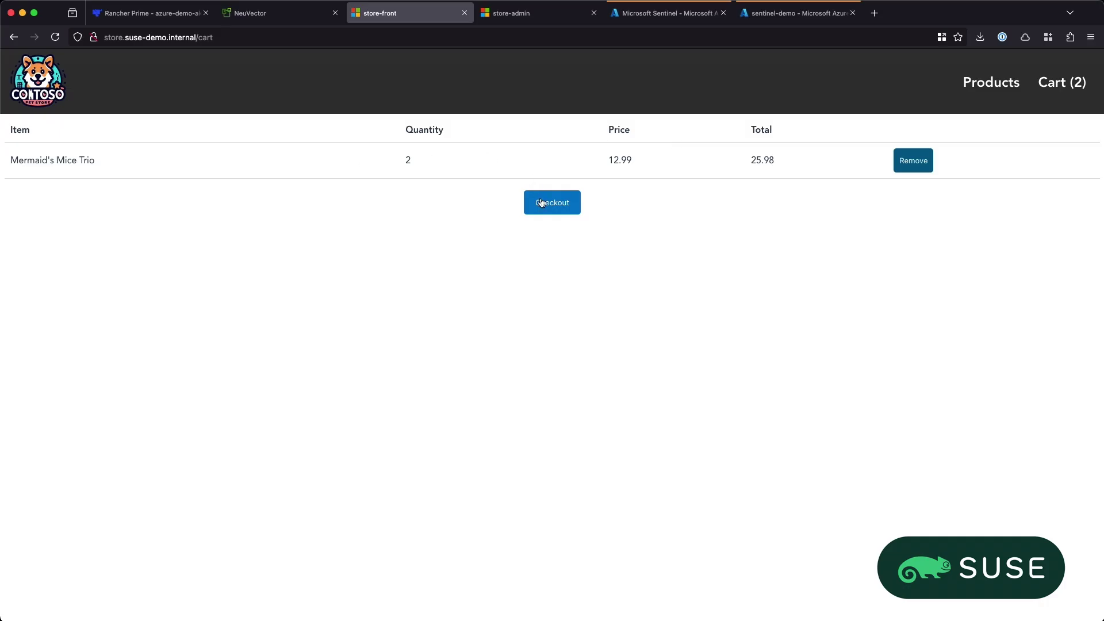
# Step: Switch to the store's admin portal and look through the list of orders
pyautogui.click(534, 13)
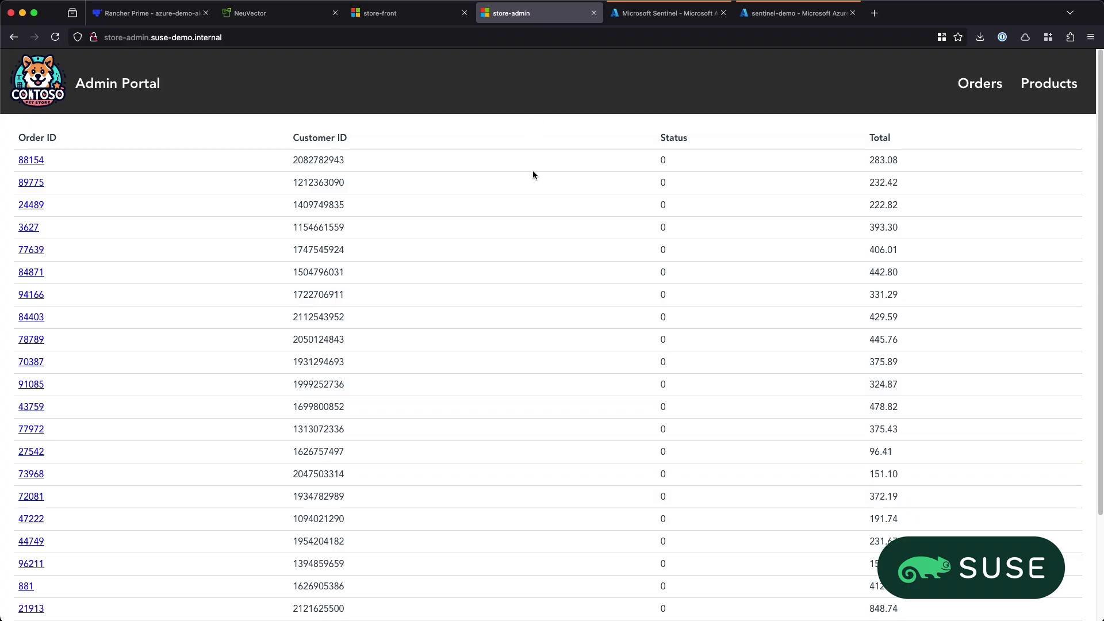
pyautogui.scroll(-2, 532, 175)
pyautogui.scroll(-5, 532, 175)
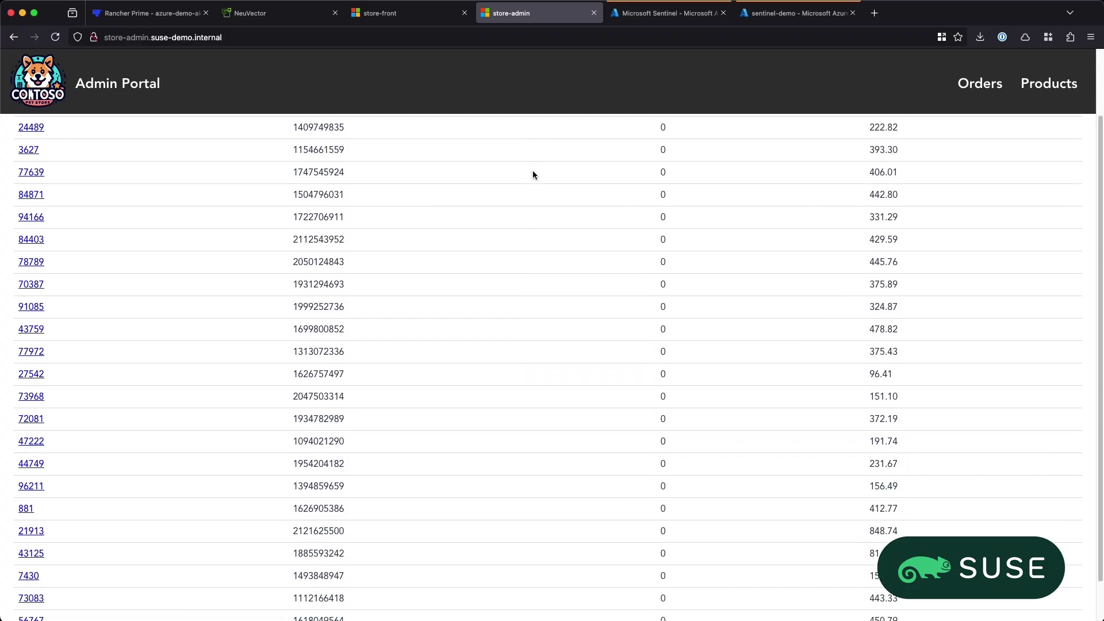
# Step: Switch to NeuVector, open the policy groups list and filter it by "pets"
pyautogui.press('super+2')
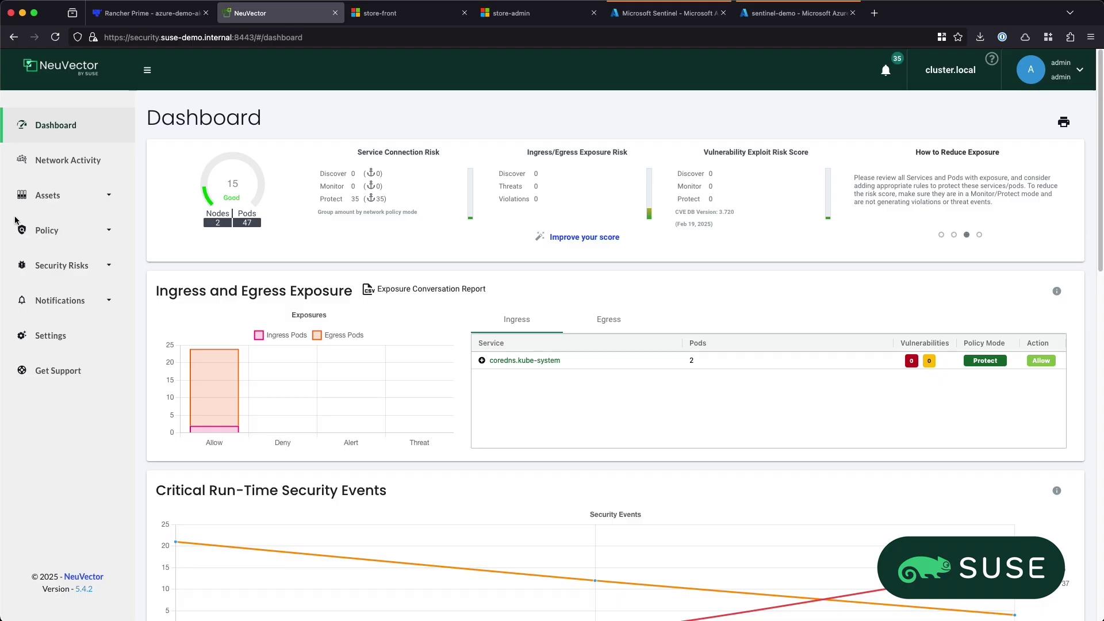
pyautogui.click(43, 230)
pyautogui.click(54, 289)
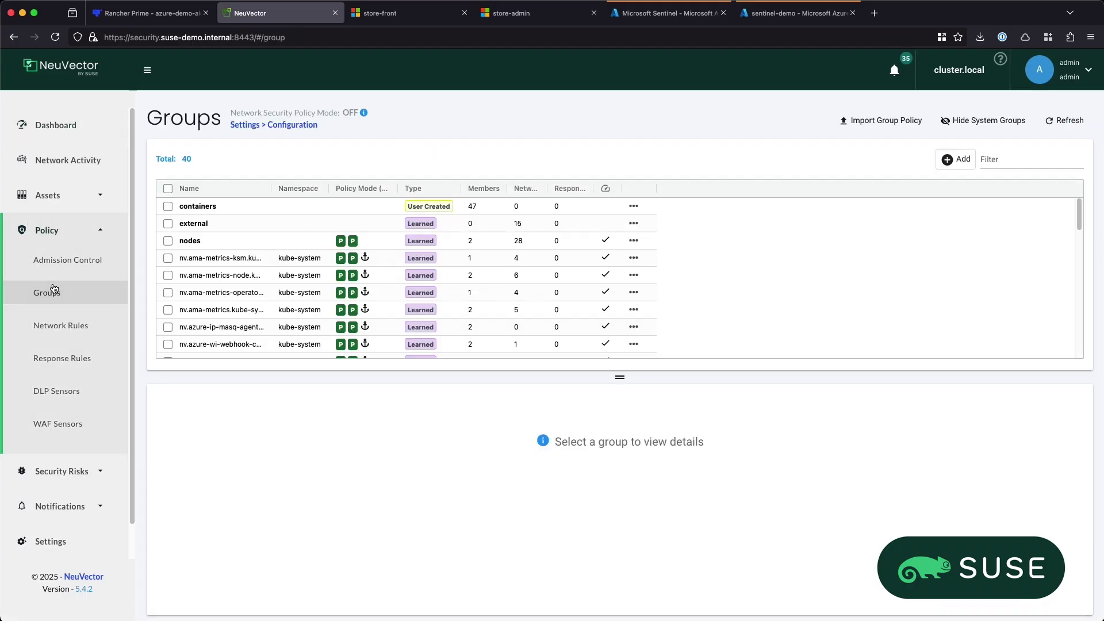
pyautogui.scroll(-5, 229, 276)
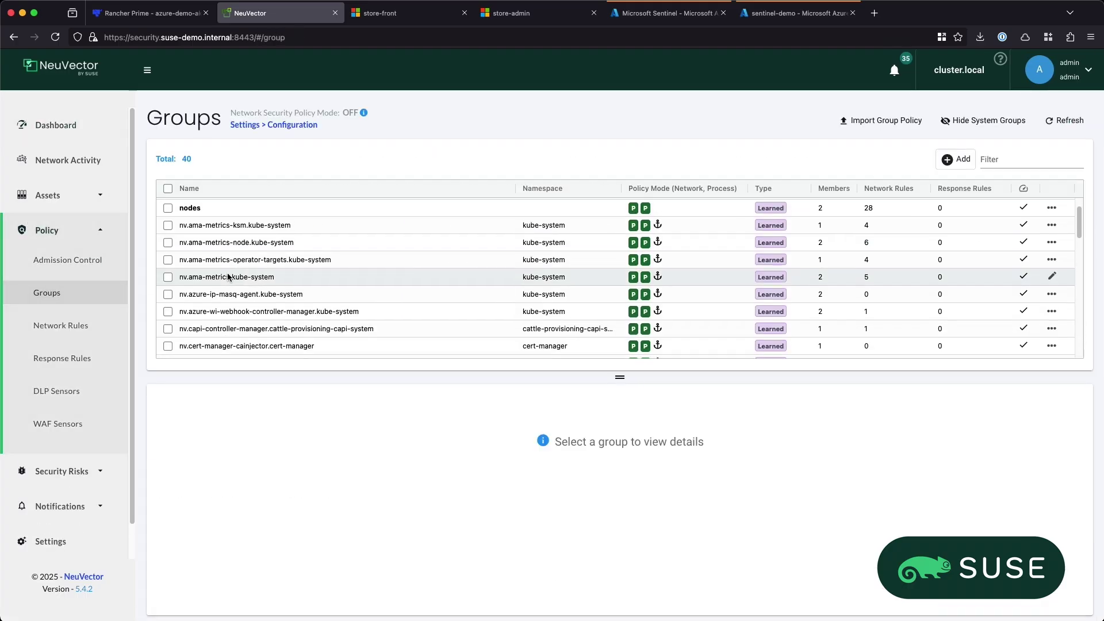
pyautogui.scroll(-4, 229, 276)
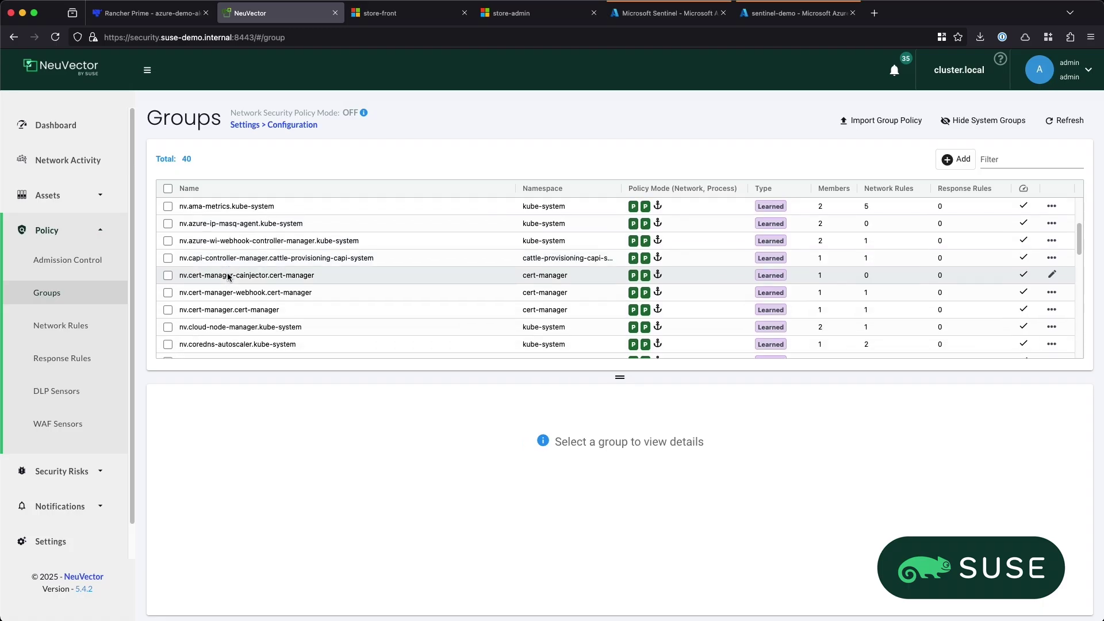
pyautogui.scroll(-6, 229, 276)
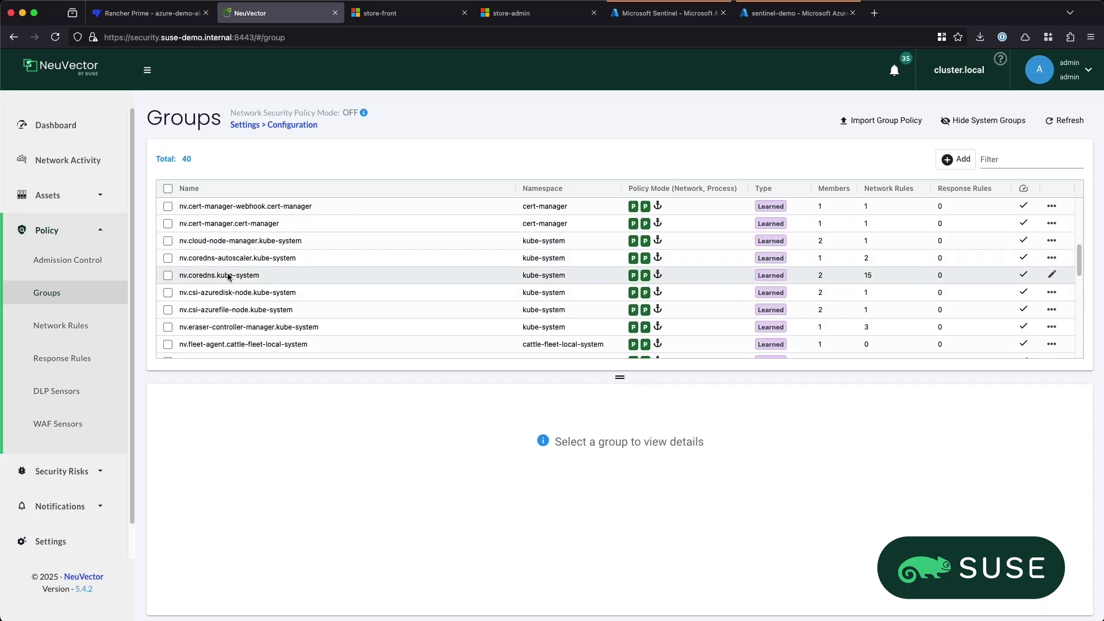
pyautogui.scroll(-5, 228, 276)
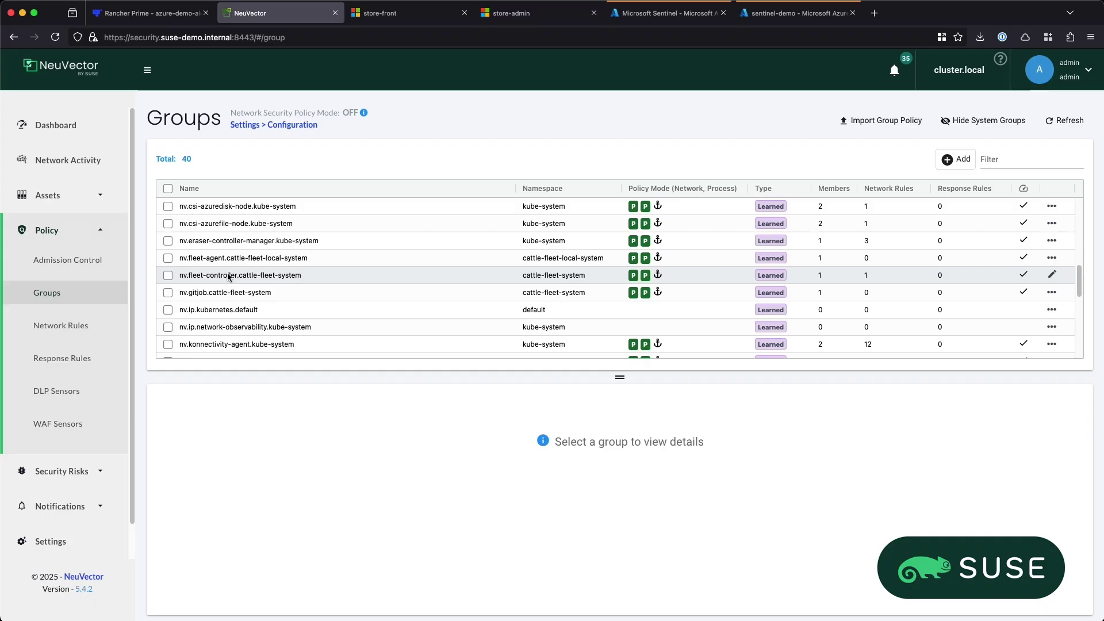
pyautogui.click(1000, 156)
pyautogui.write('pets')
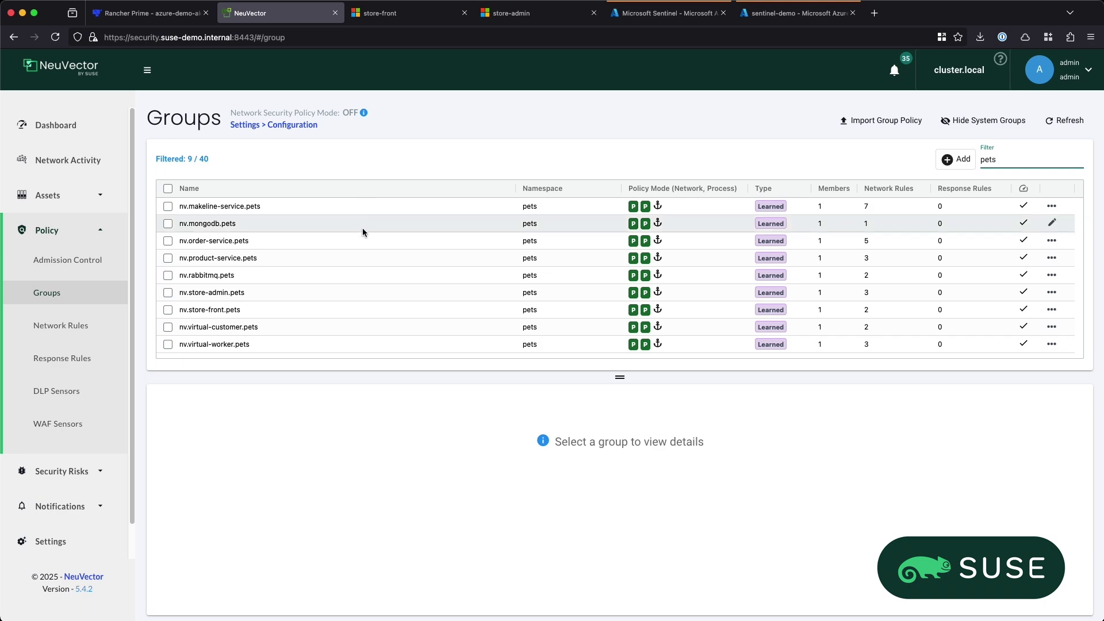
# Step: Inspect the network and process profile rules of nv.product-service.pets and the network rules of nv.mongodb.pets
pyautogui.click(337, 258)
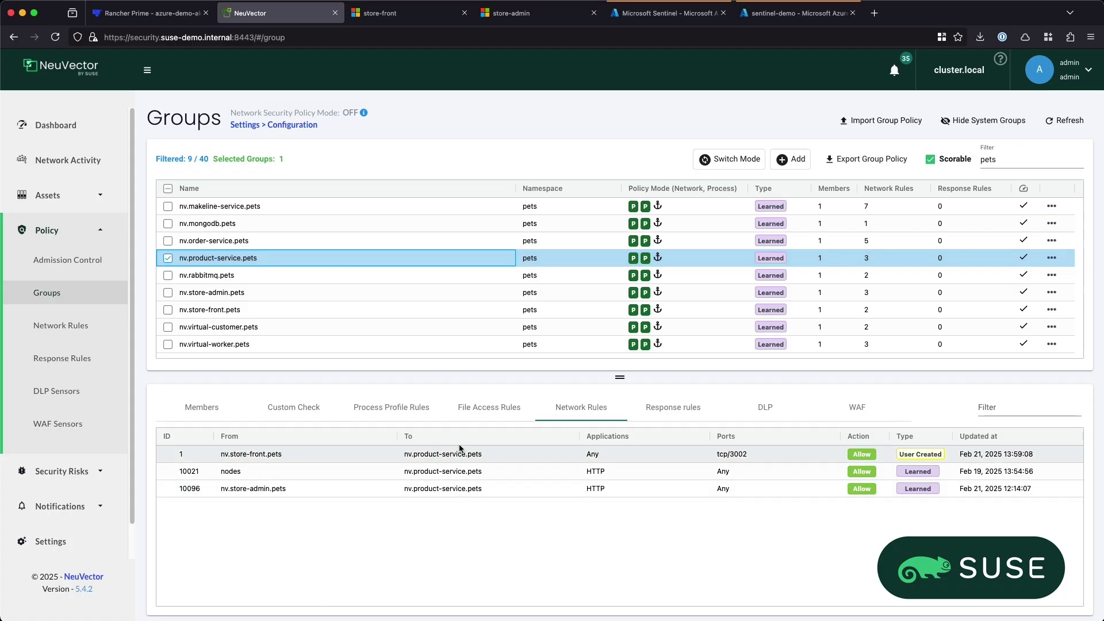
pyautogui.click(415, 408)
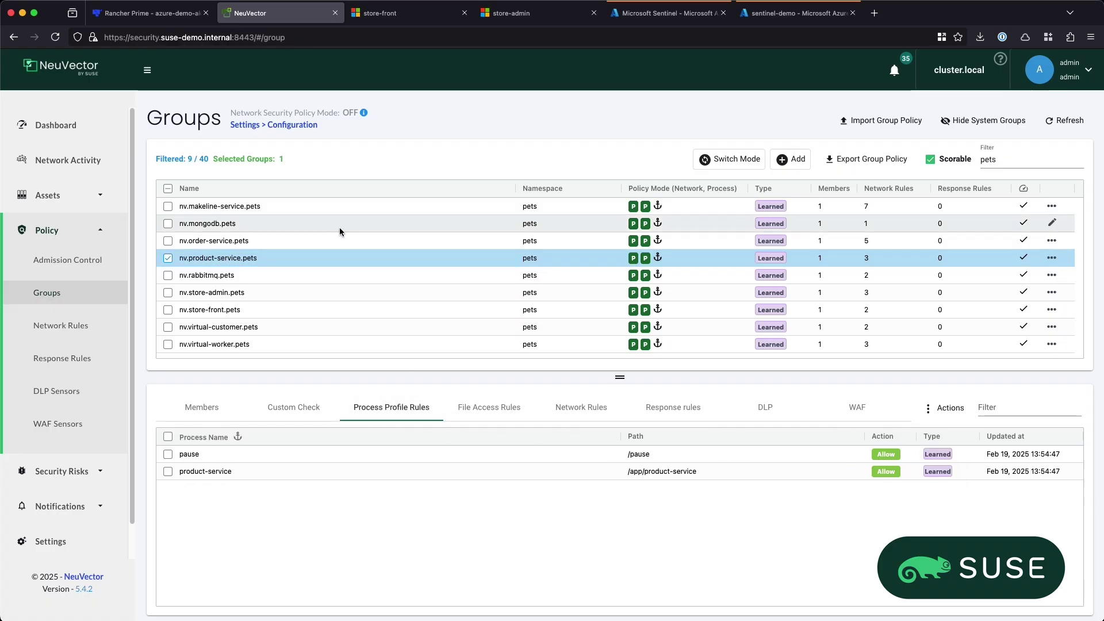
pyautogui.click(340, 227)
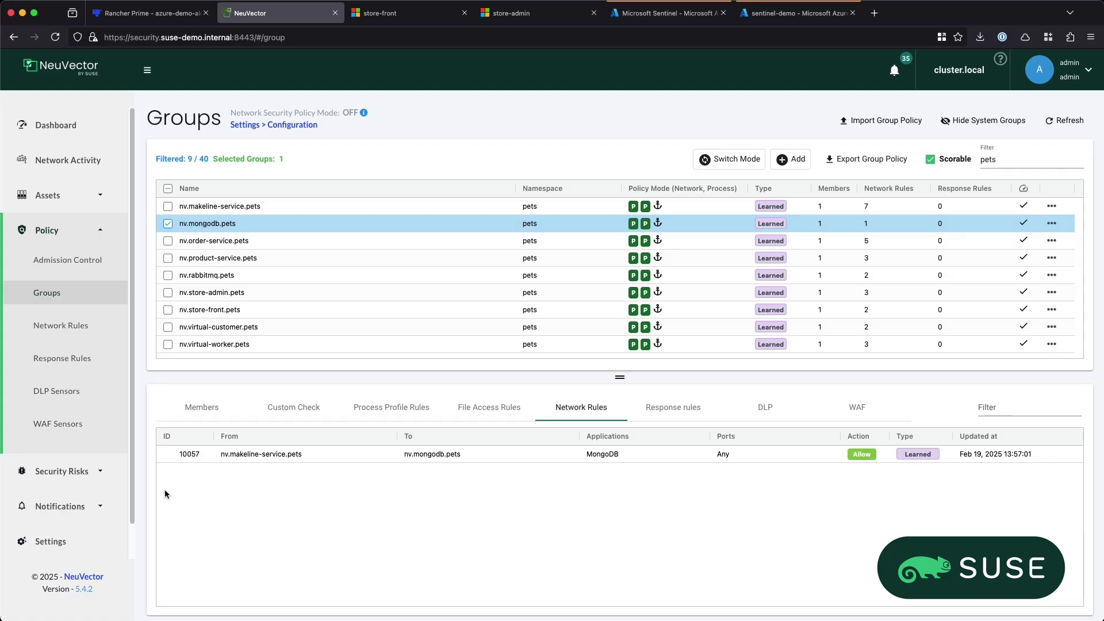
# Step: Examine the connections in the Network Activity graph and move the rancher-webhook node away from the cert-manager nodes
pyautogui.click(87, 160)
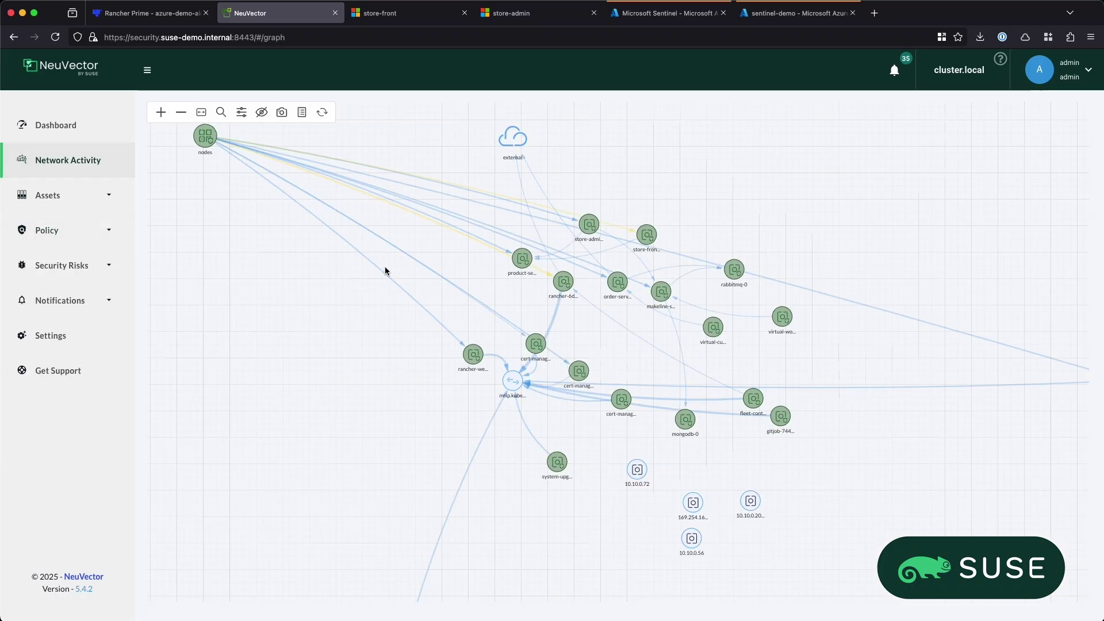
pyautogui.moveTo(251, 311); pyautogui.dragTo(337, 300)
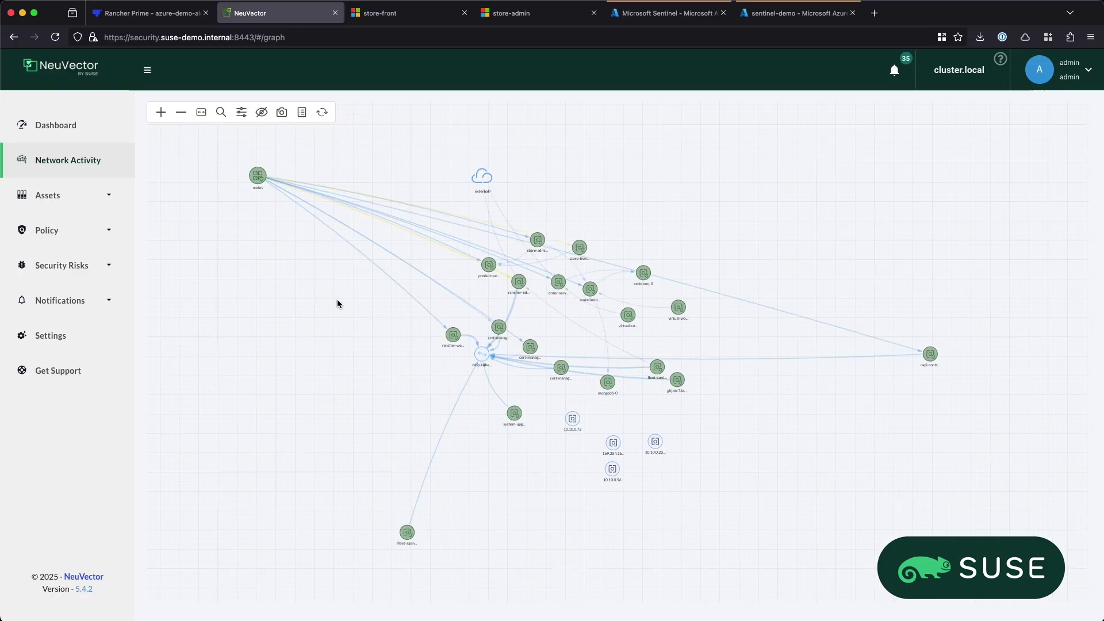
pyautogui.moveTo(446, 333); pyautogui.dragTo(411, 314)
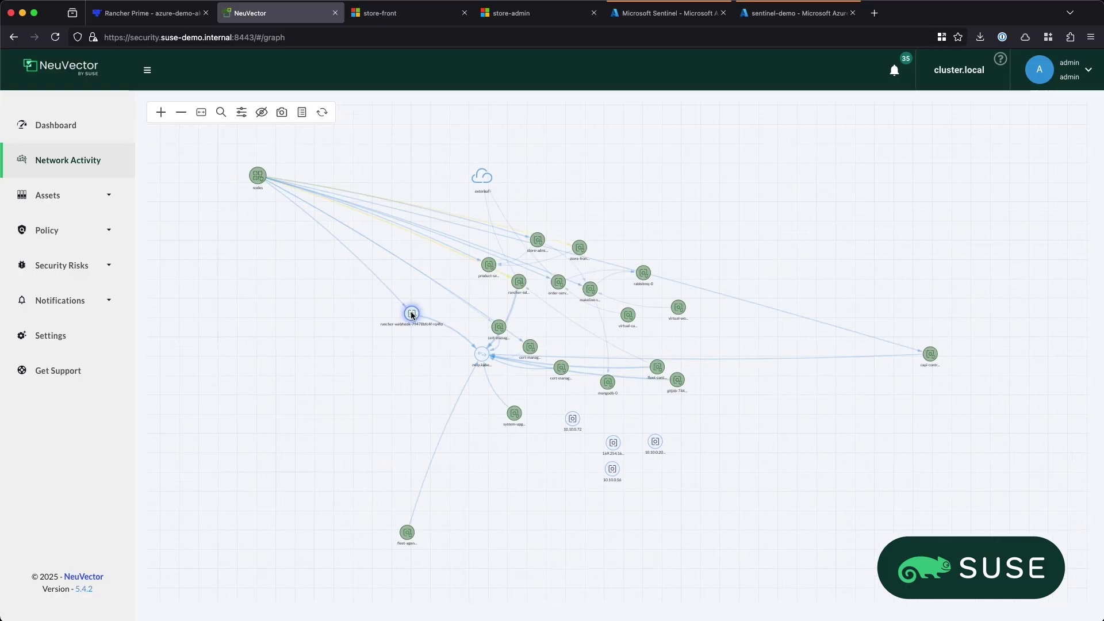
pyautogui.scroll(3, 412, 314)
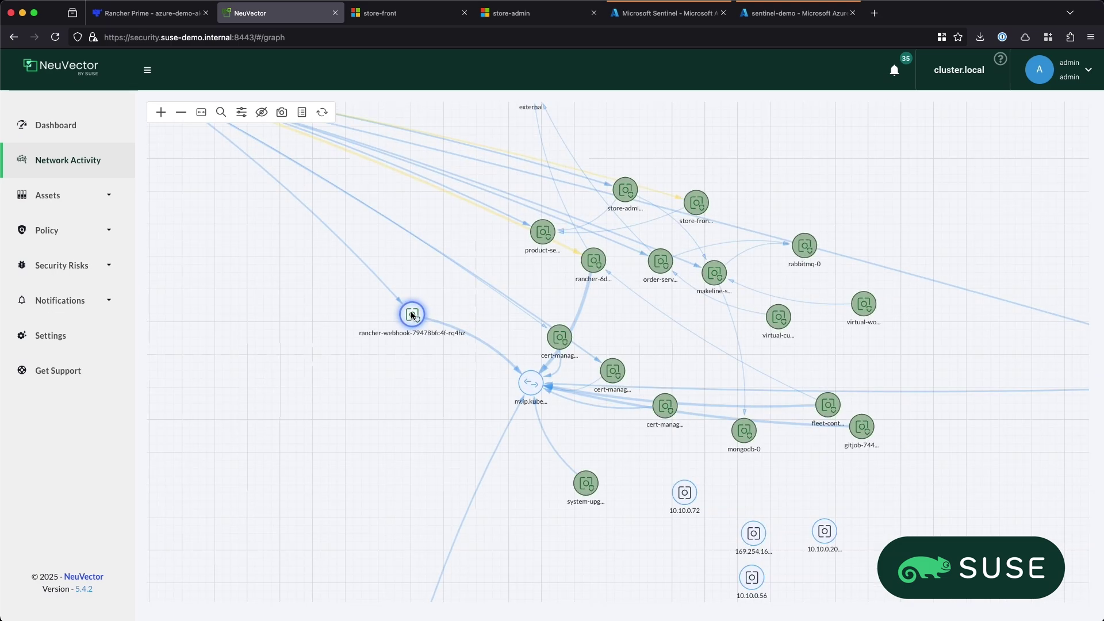
pyautogui.moveTo(322, 319); pyautogui.dragTo(374, 431)
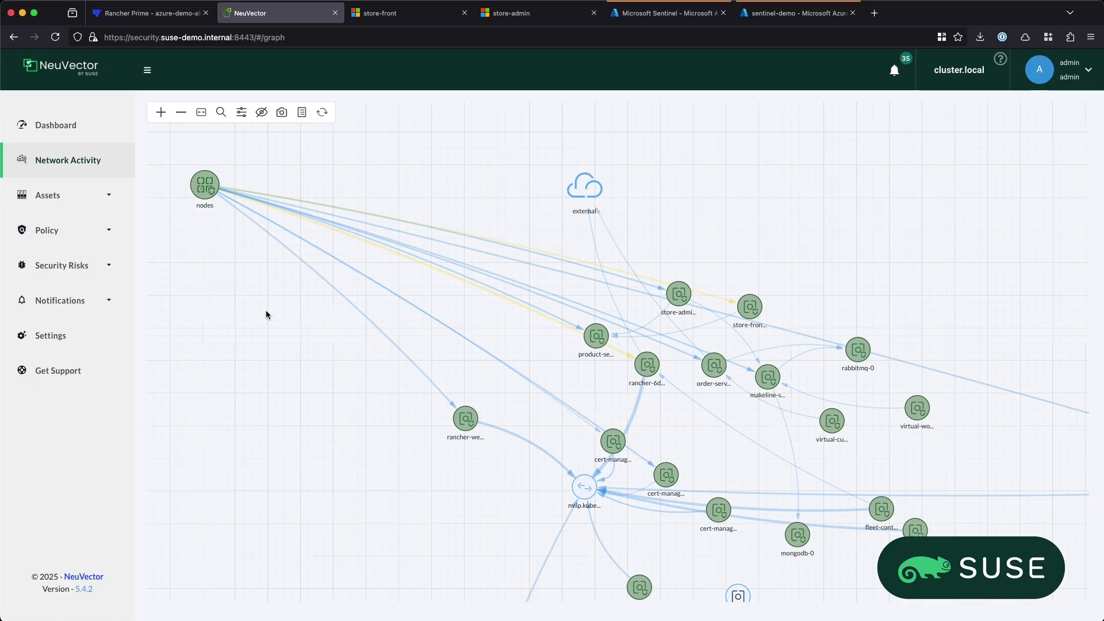
# Step: Switch to Microsoft Sentinel, open its active analytics rules and collapse the rule details pane
pyautogui.press('super+5')
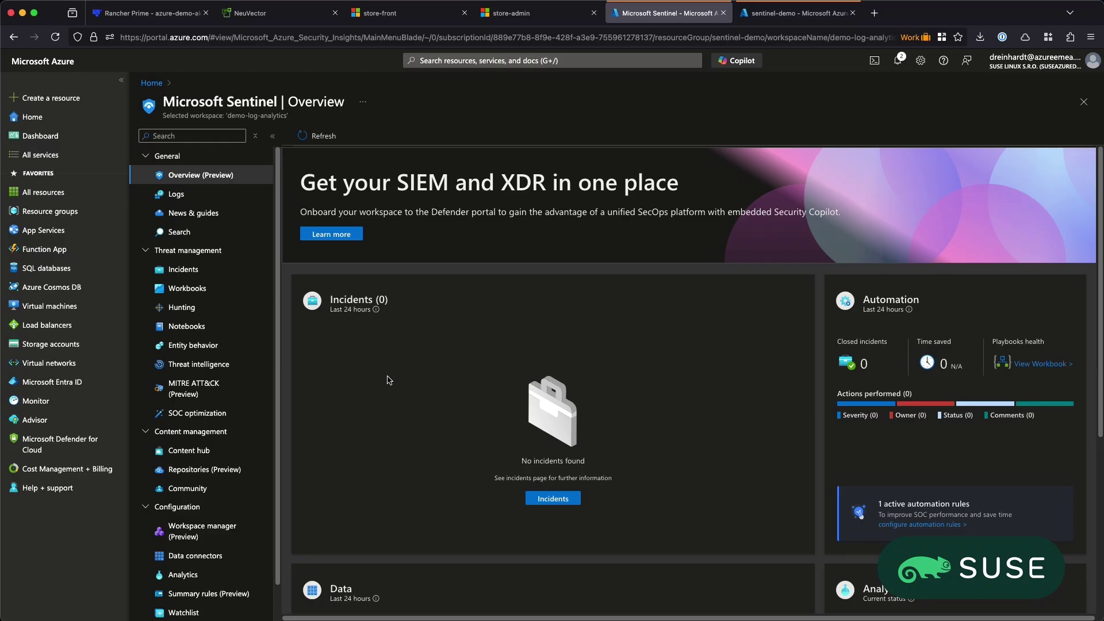
pyautogui.scroll(-1, 224, 508)
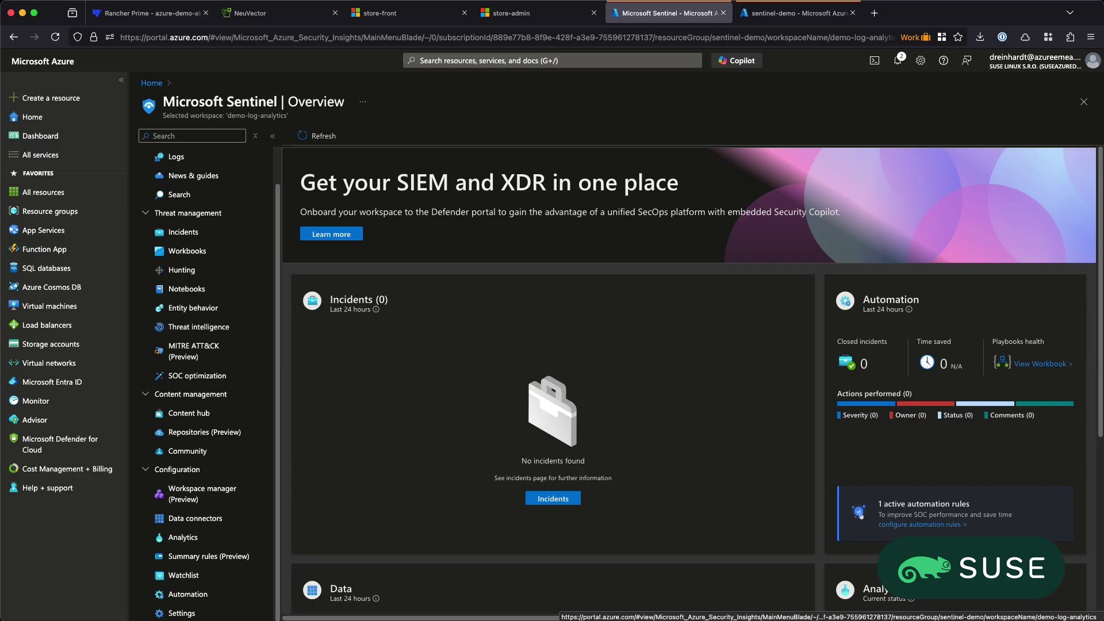
pyautogui.click(214, 547)
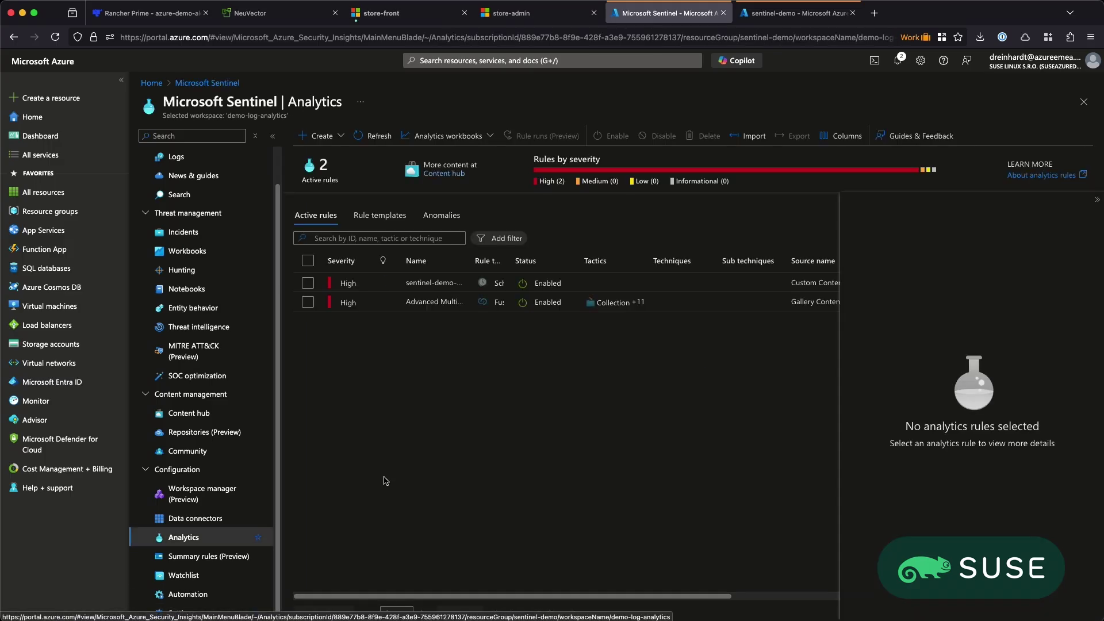
pyautogui.click(1098, 202)
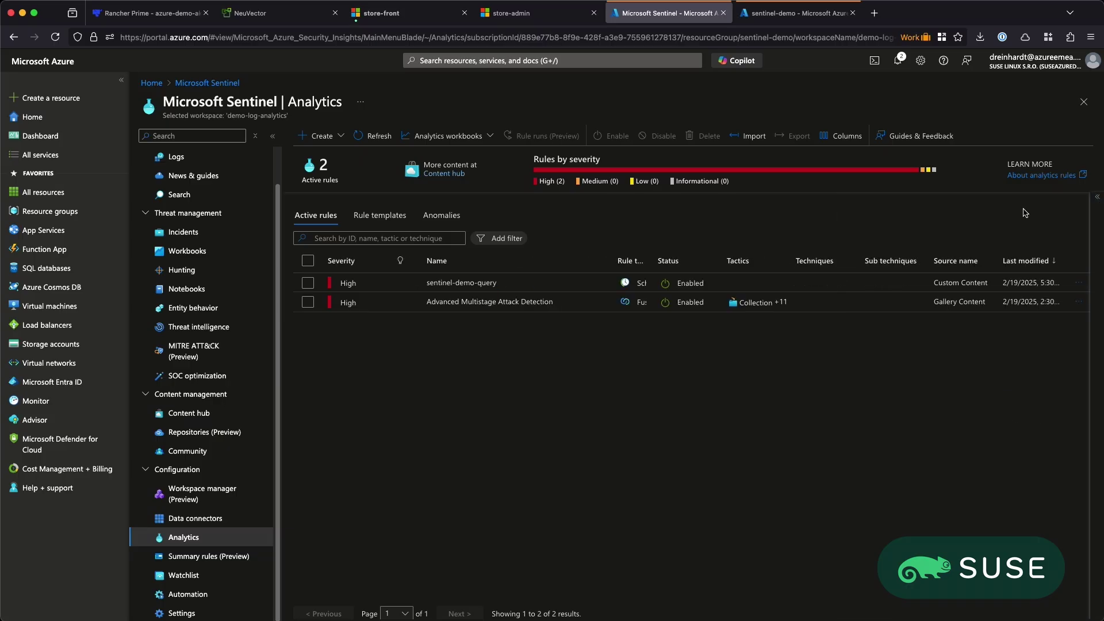
# Step: Open the sentinel-demo-query rule for editing and review its expanded rule query, scheduling settings and automated response
pyautogui.rightClick(470, 294)
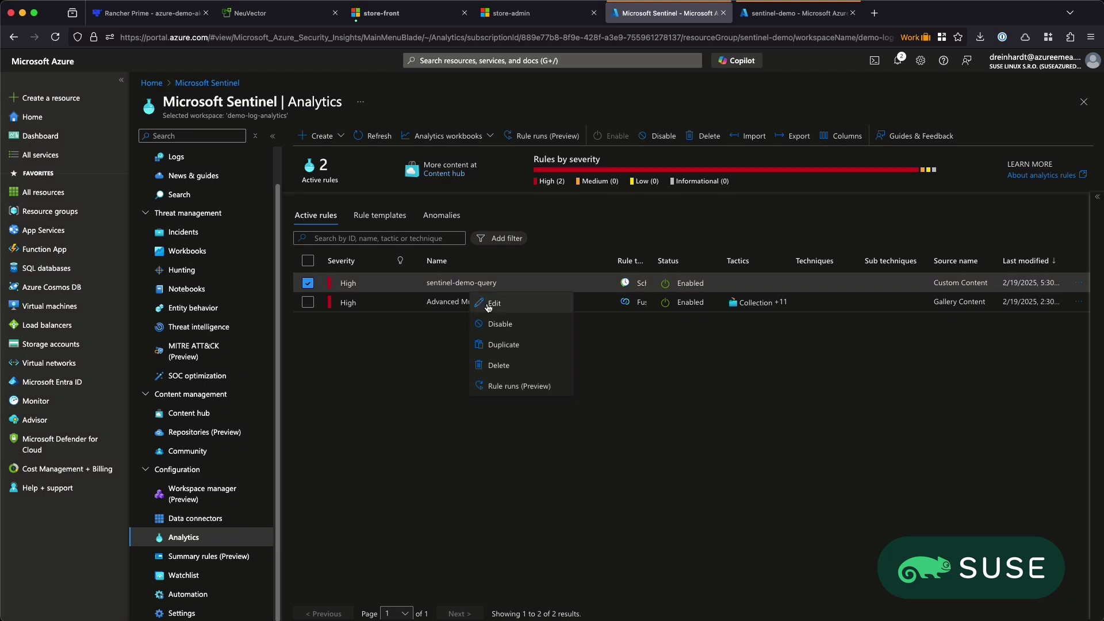
pyautogui.click(493, 304)
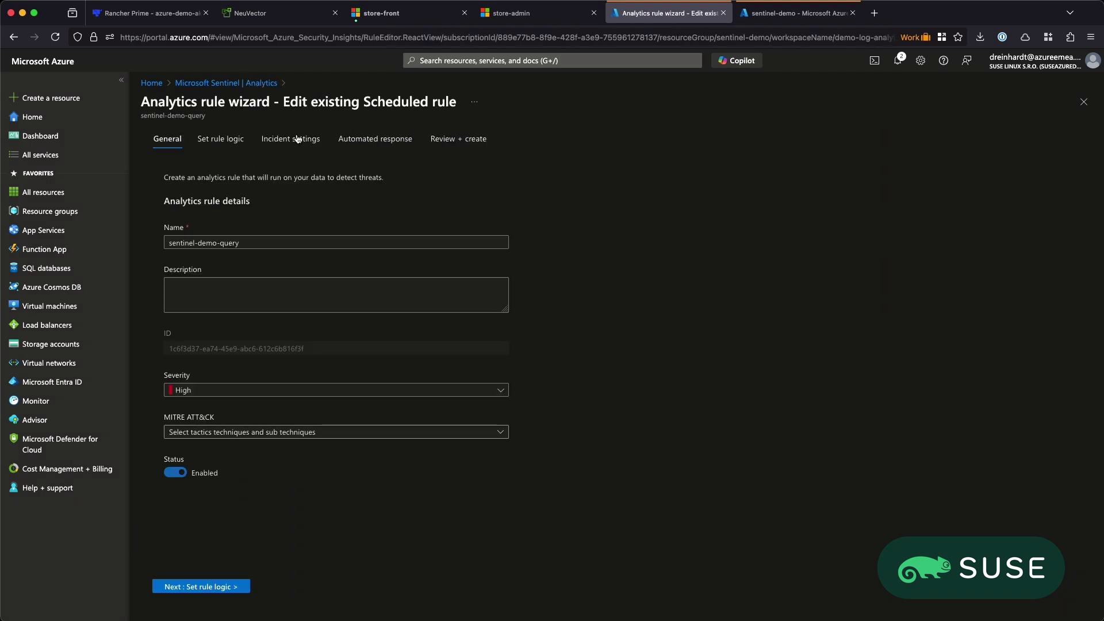
pyautogui.click(225, 140)
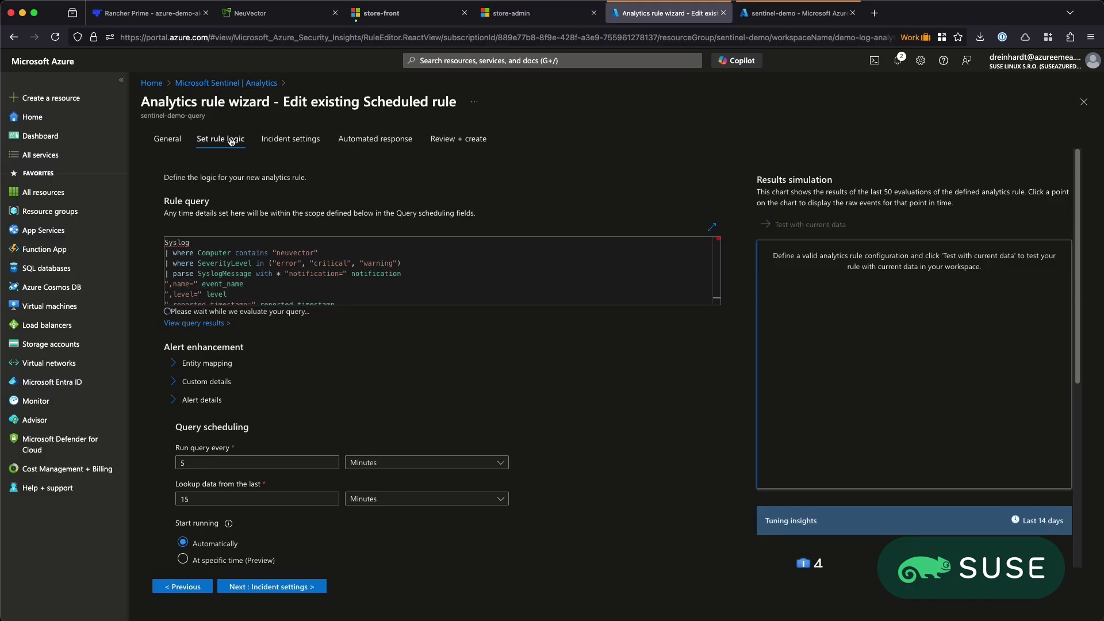
pyautogui.scroll(-2, 337, 333)
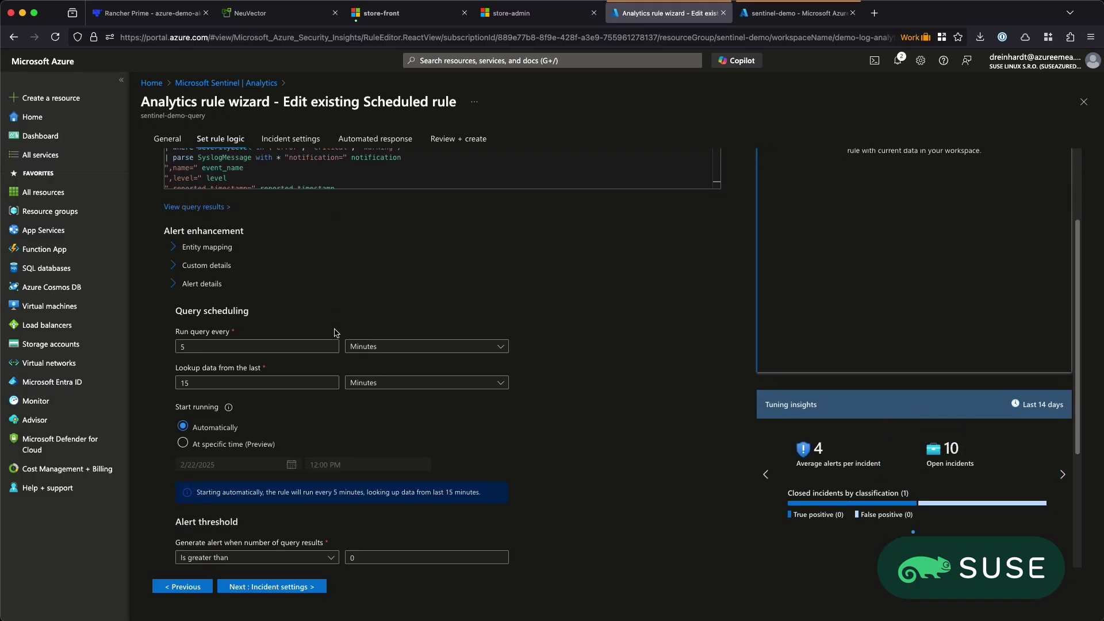
pyautogui.scroll(-3, 336, 333)
pyautogui.scroll(5, 338, 336)
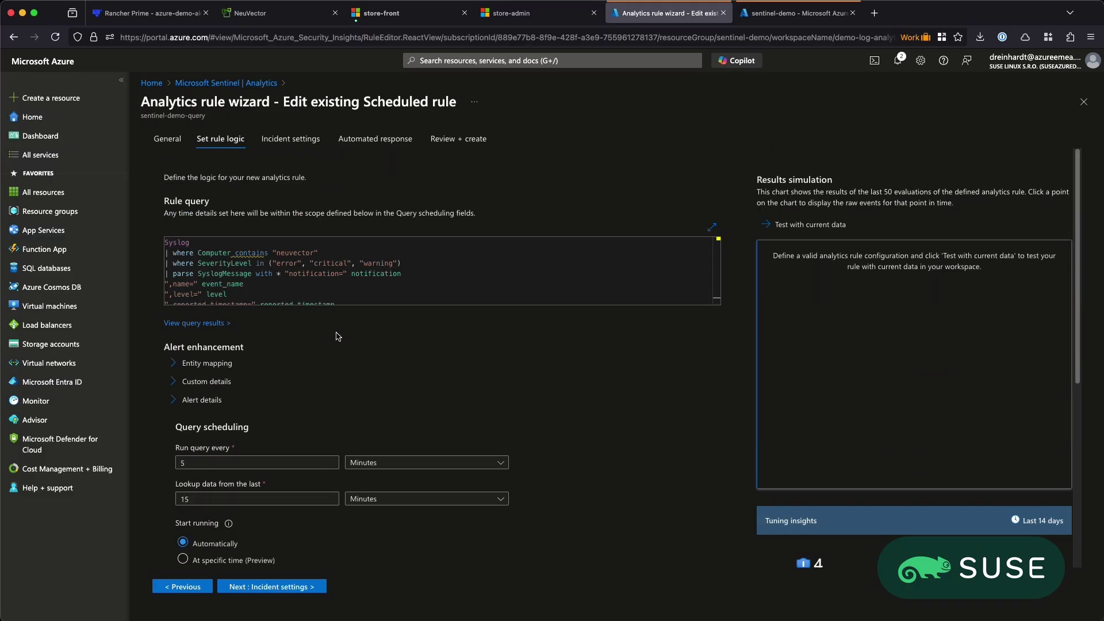
pyautogui.click(711, 227)
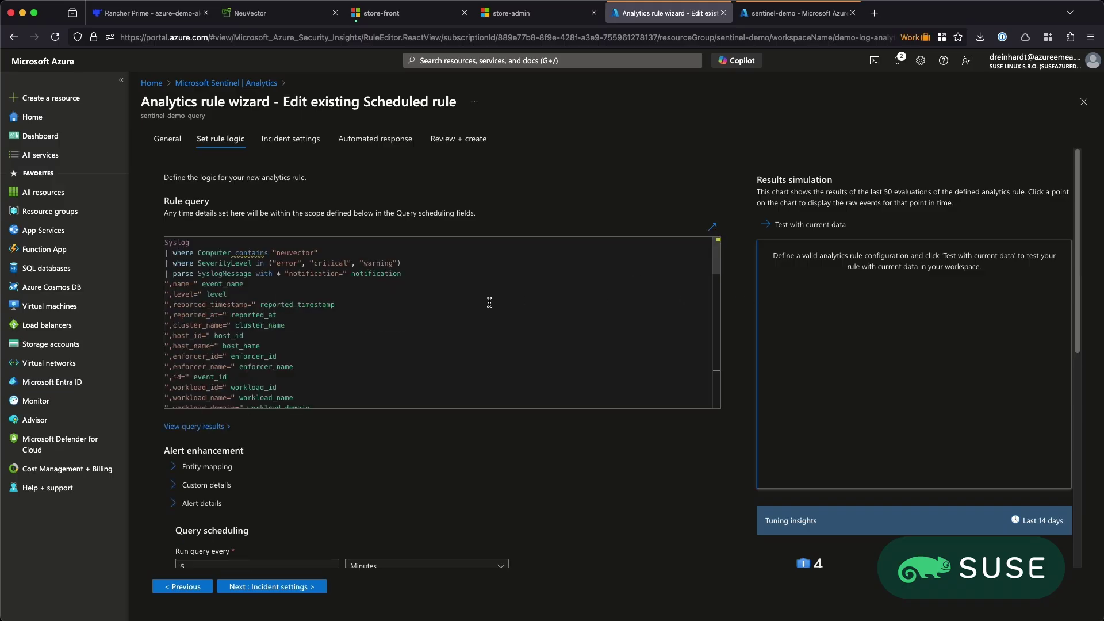
pyautogui.click(358, 141)
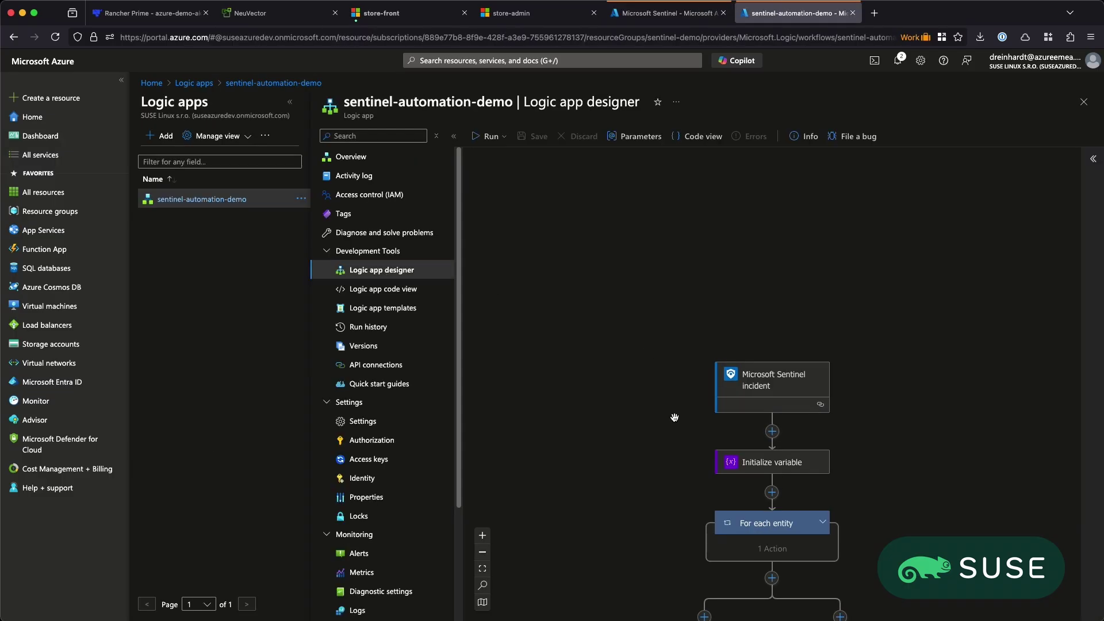
# Step: In the sentinel-automation-demo logic app designer, expand the For each action and examine the workflow's actions
pyautogui.scroll(-5, 616, 288)
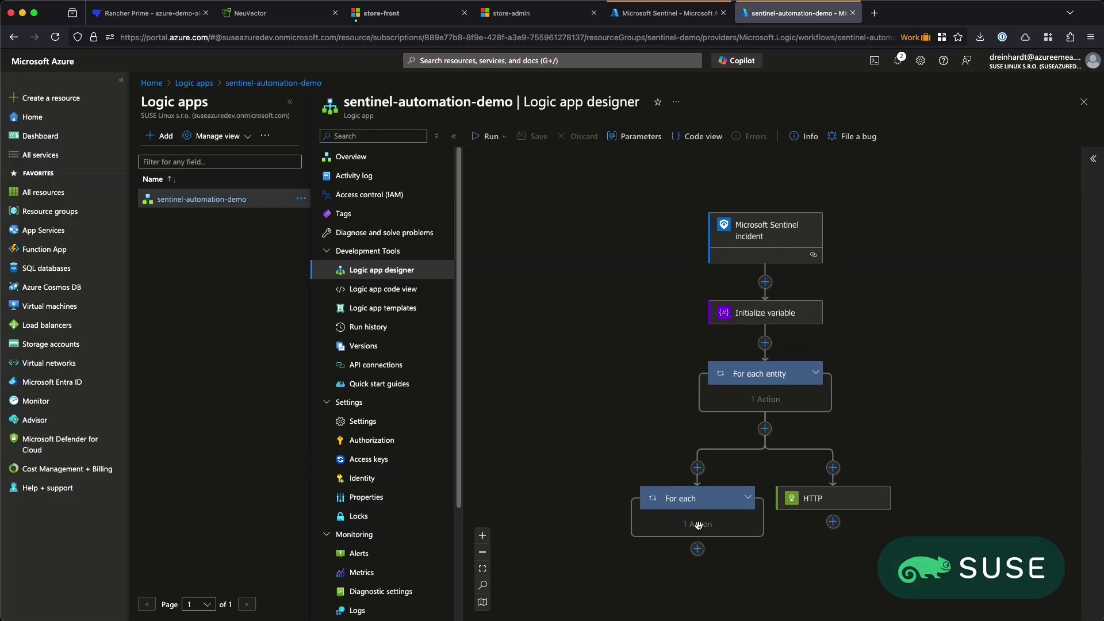
pyautogui.click(482, 535)
pyautogui.click(482, 534)
pyautogui.click(736, 546)
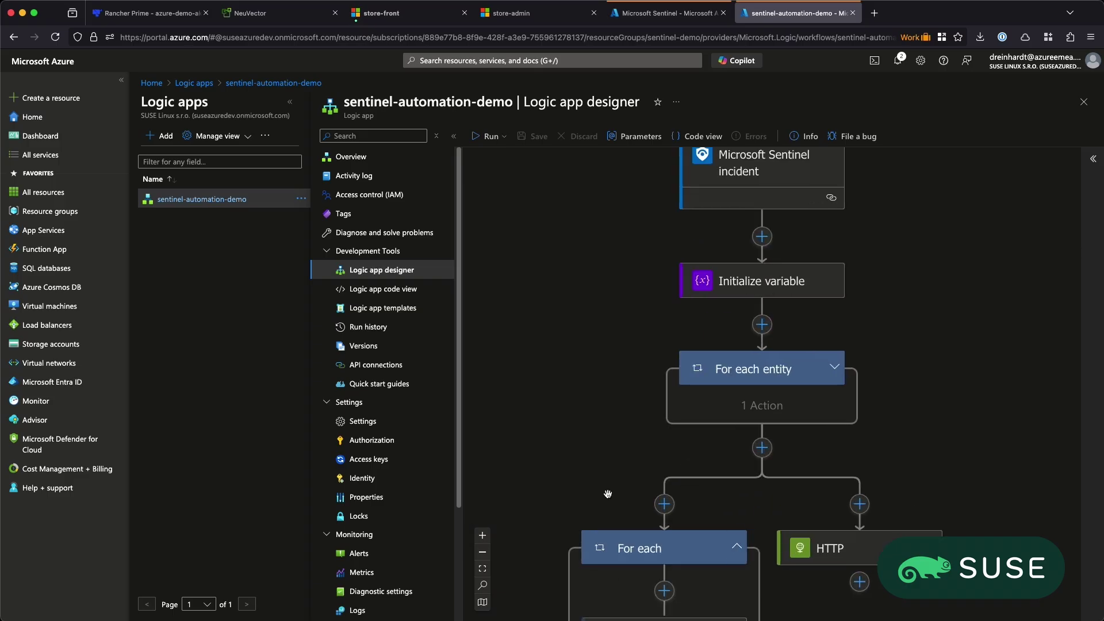
pyautogui.scroll(-2, 557, 479)
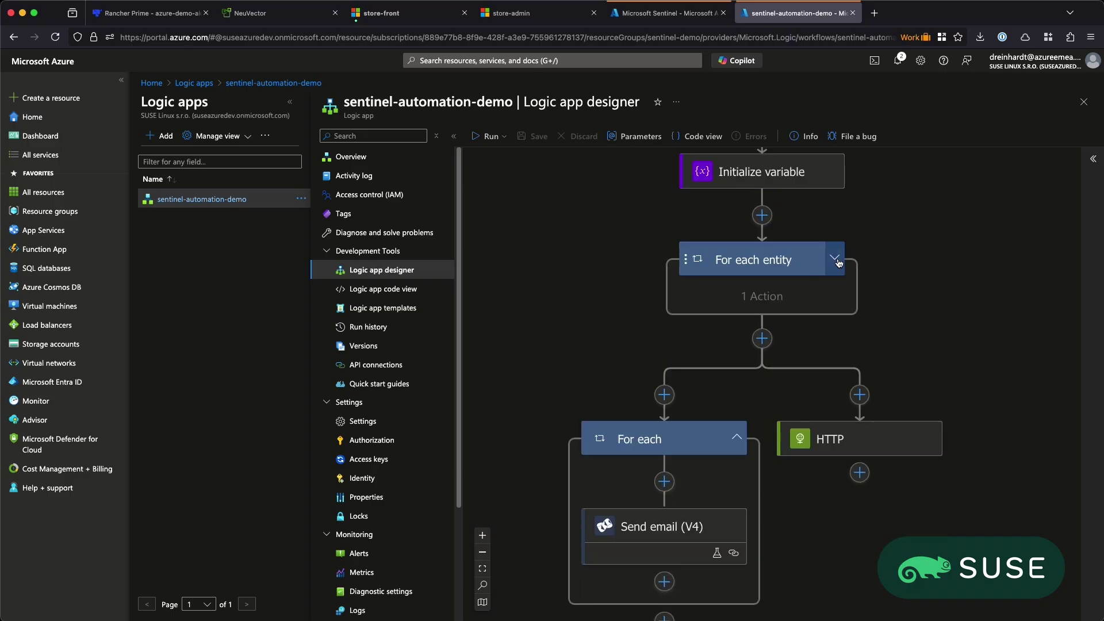
pyautogui.click(483, 553)
pyautogui.click(483, 552)
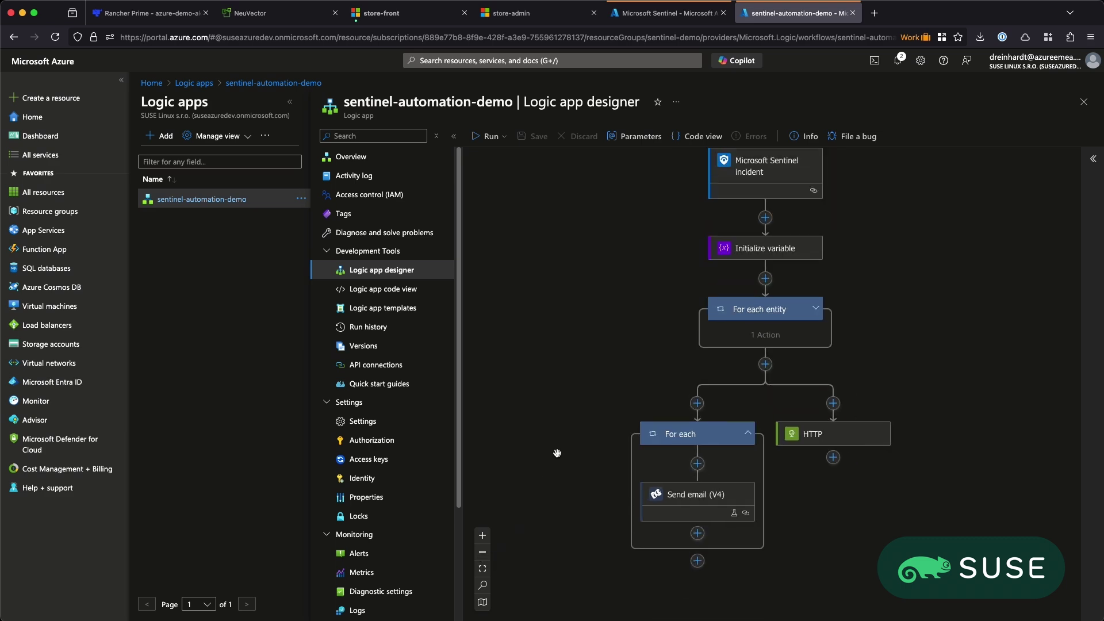
pyautogui.scroll(1, 553, 454)
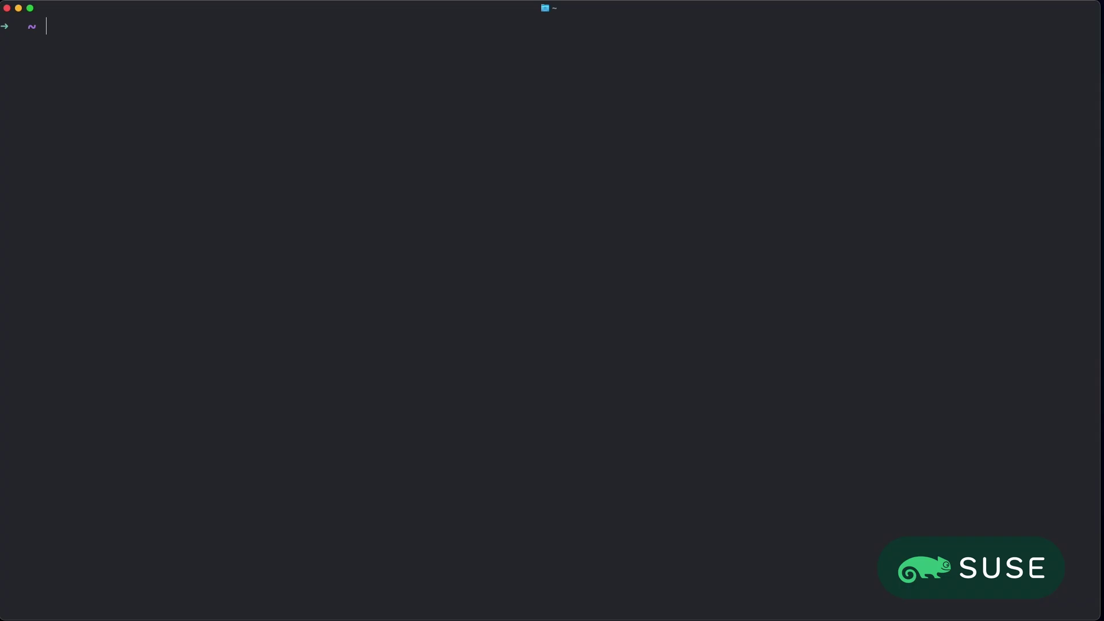
# Step: List the cluster's namespaces and the pods in the pets namespace with kubectl
pyautogui.write('kubectl get ns')
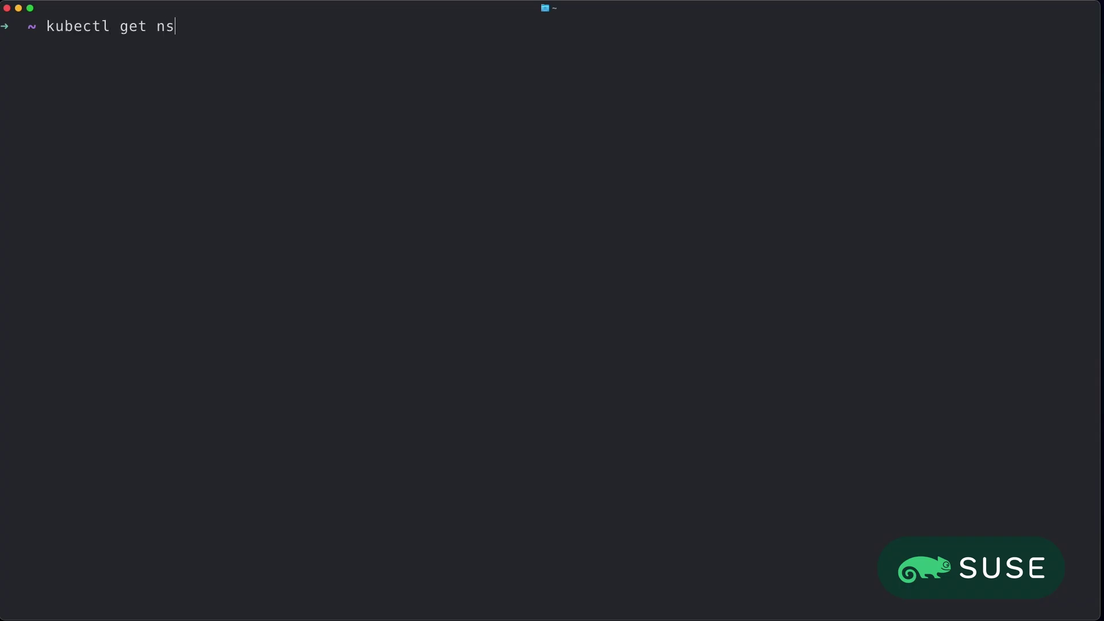
pyautogui.press('Return')
pyautogui.press('Up')
pyautogui.press('BackSpace')
pyautogui.press('BackSpace')
pyautogui.write('pets')
pyautogui.press('BackSpace')
pyautogui.press('BackSpace')
pyautogui.press('BackSpace')
pyautogui.press('BackSpace')
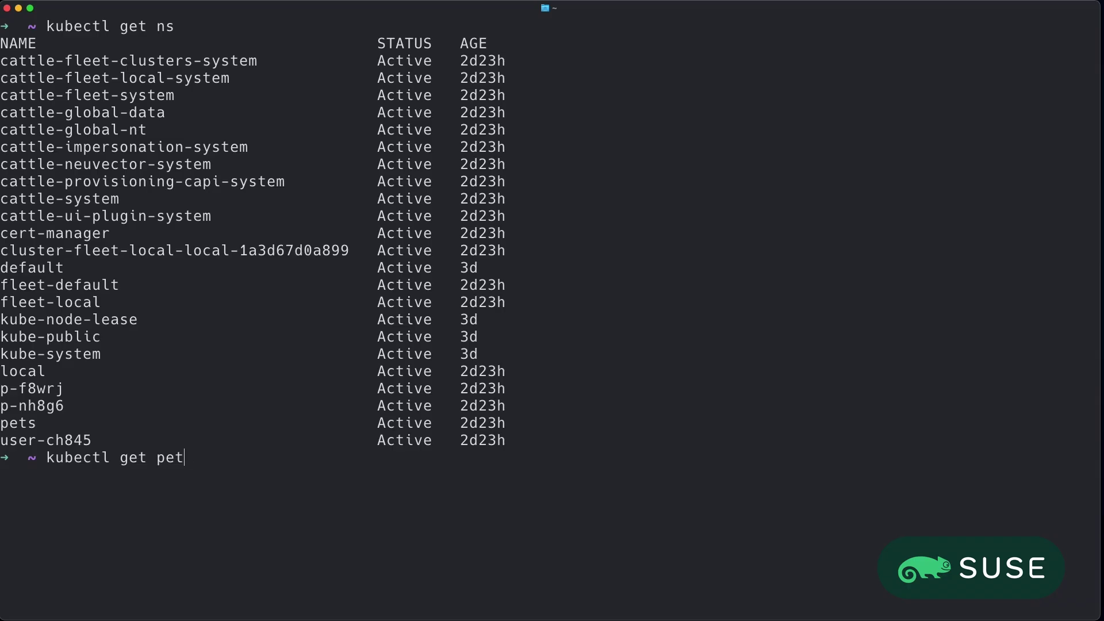
pyautogui.write('pods -n pets')
pyautogui.press('Return')
# Step: Clear the terminal and attempt a shell in the store-admin pod with kubectl exec -n pets store-admin-8f6db4878-wp5kc -- /bin/sh
pyautogui.write('clear')
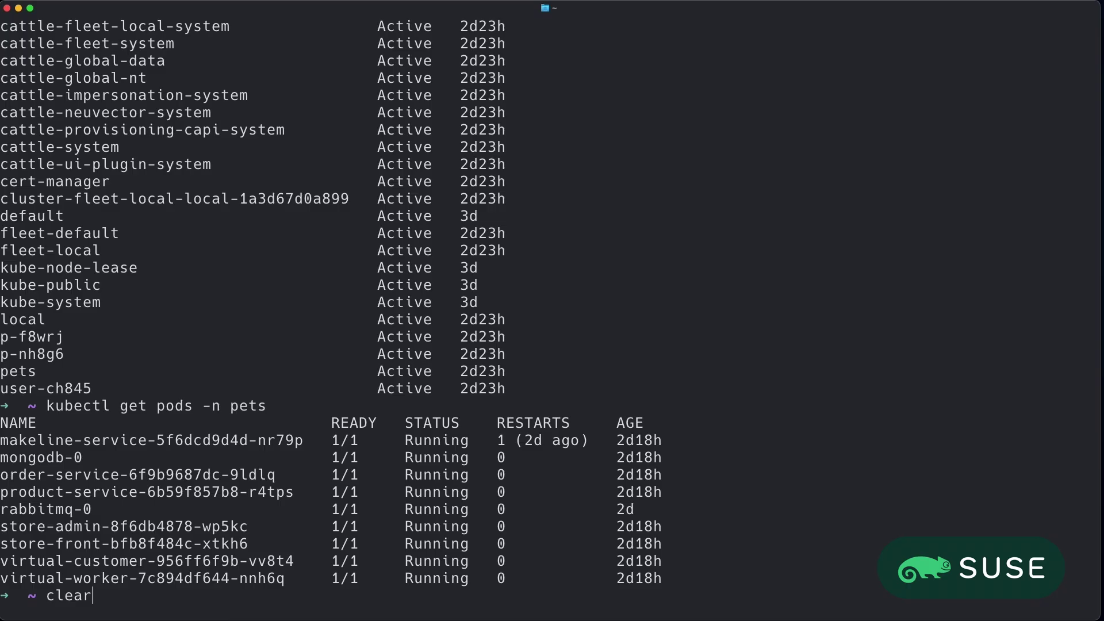
pyautogui.press('Return')
pyautogui.write('kubectl exec -n pets store-admin-8f6db4878-wp5kc -- /bin/sh')
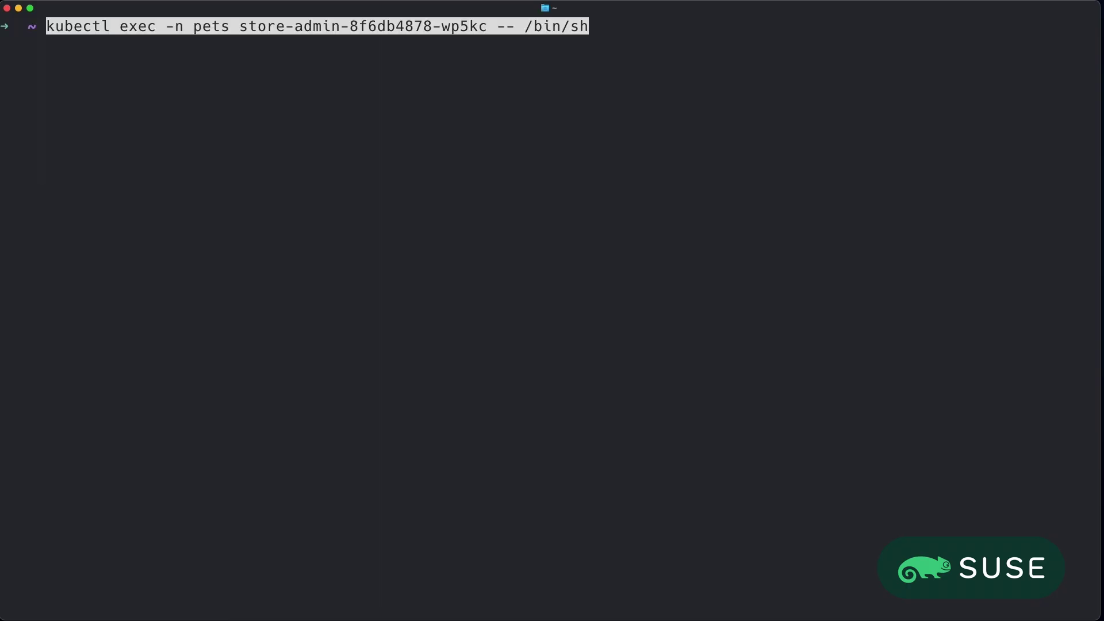
pyautogui.press('Right')
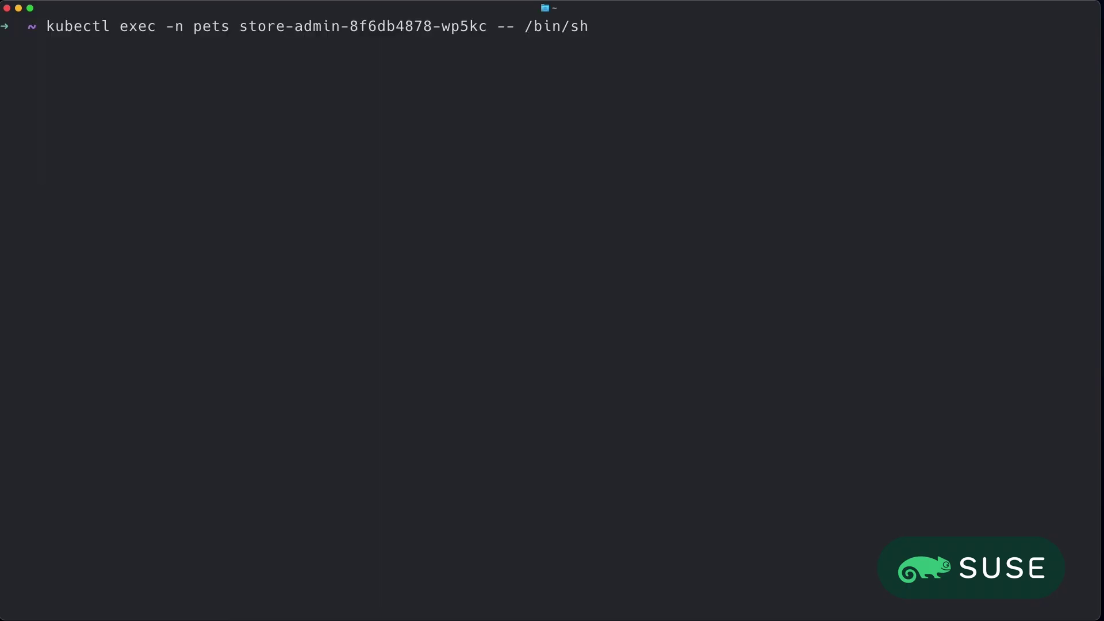
pyautogui.press('Return')
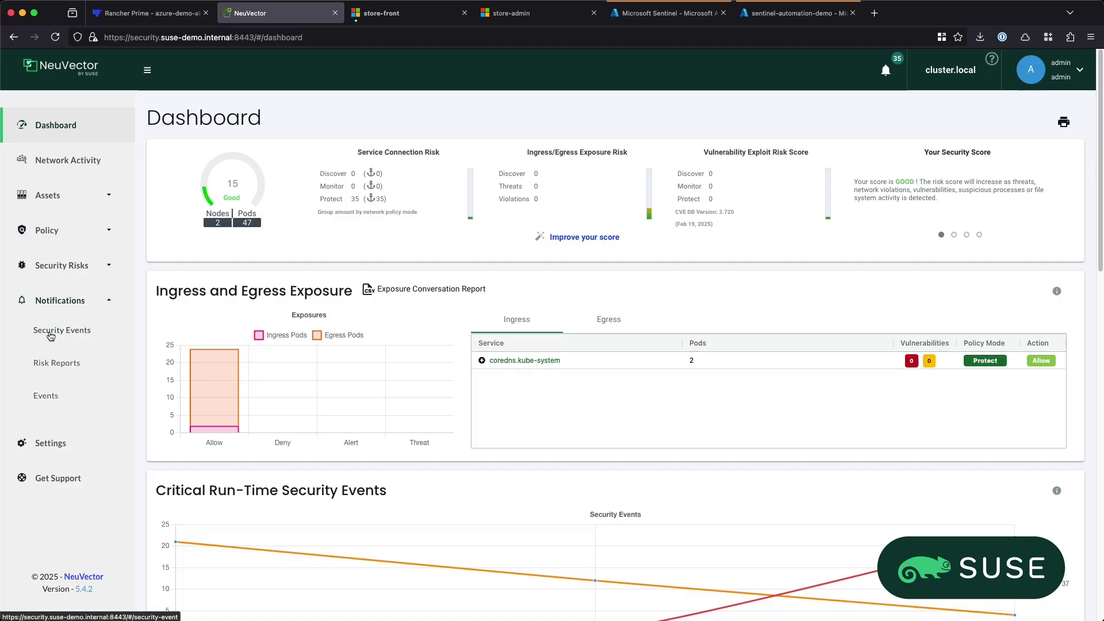
# Step: Open the NeuVector security events and show the details of the newest process profile rule violation on the store-admin container
pyautogui.click(50, 334)
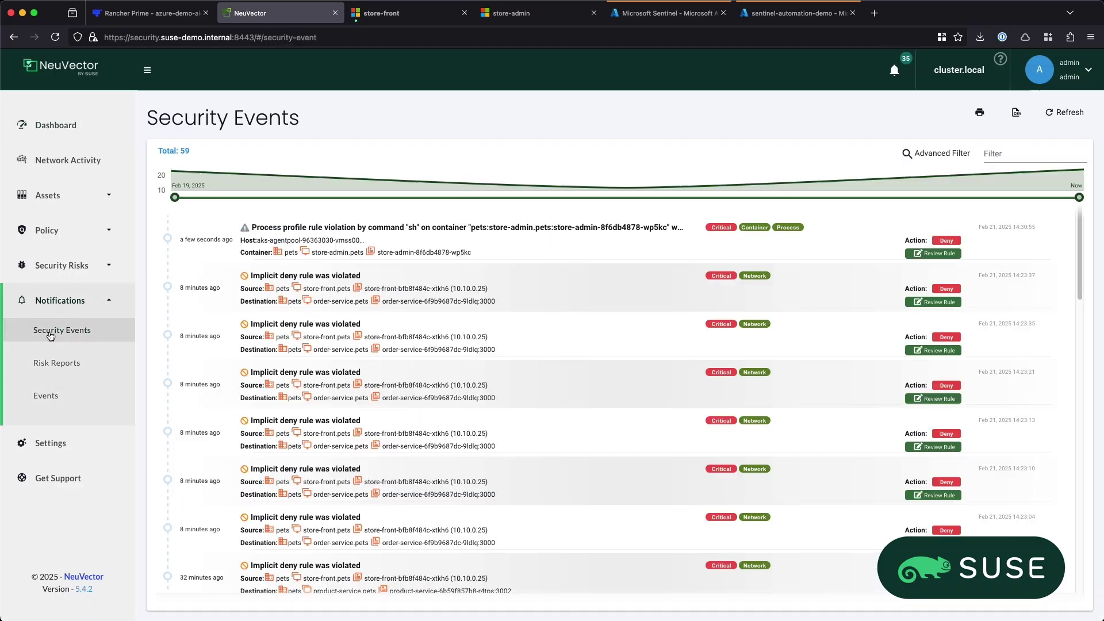
pyautogui.click(434, 229)
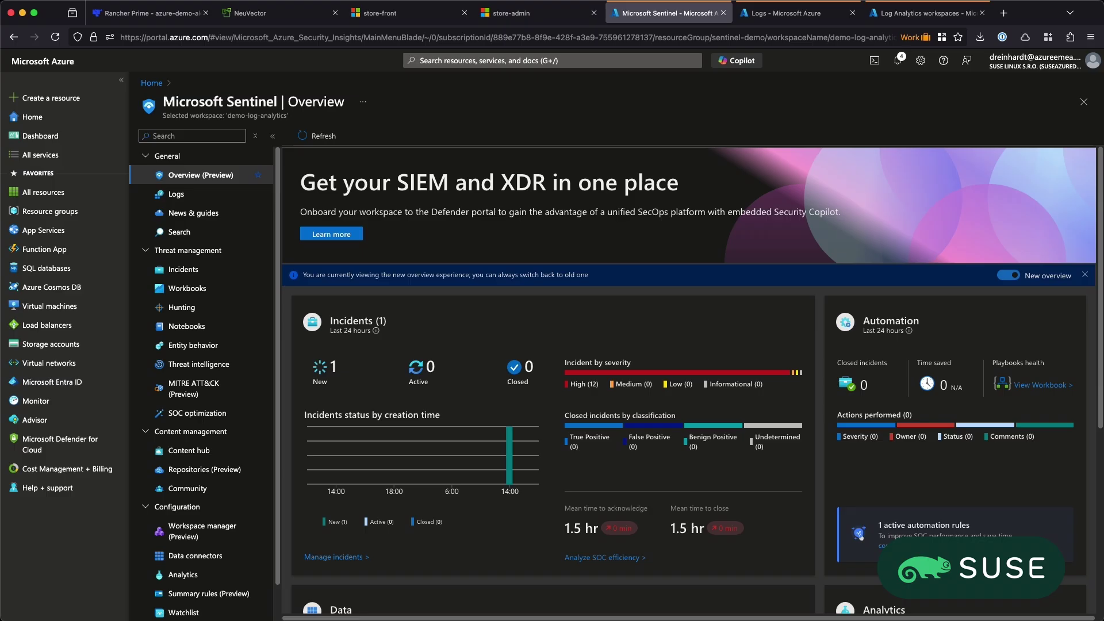
# Step: Open the Microsoft Sentinel incidents and review the sentinel-demo-query incident's details down to its workload, message and process command fields
pyautogui.click(169, 265)
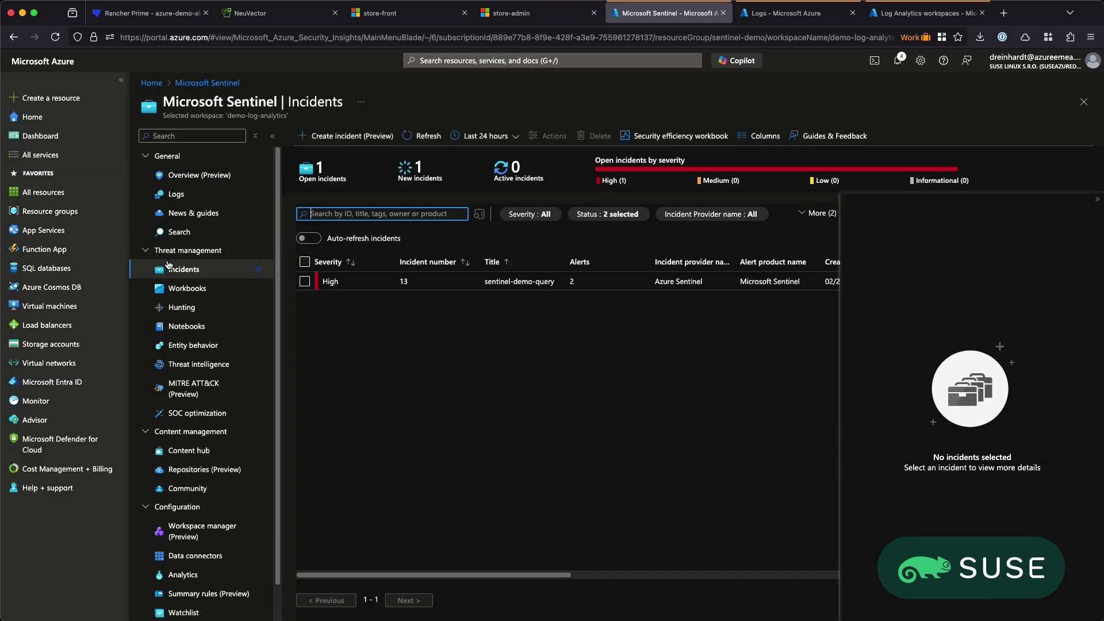
pyautogui.click(432, 288)
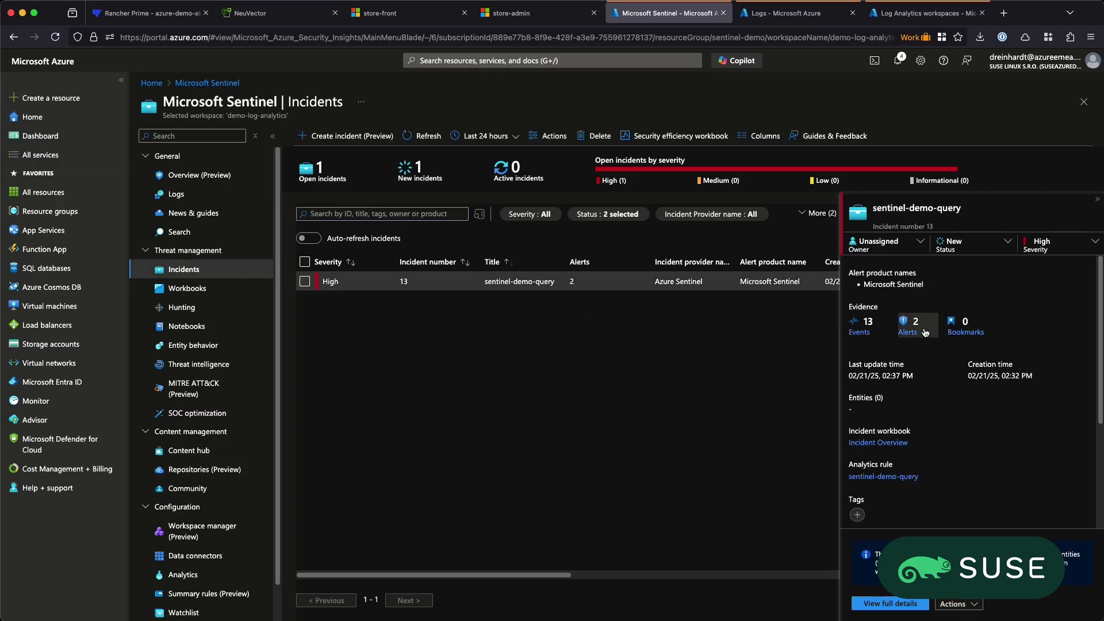
pyautogui.scroll(-3, 1019, 305)
pyautogui.scroll(-2, 1019, 305)
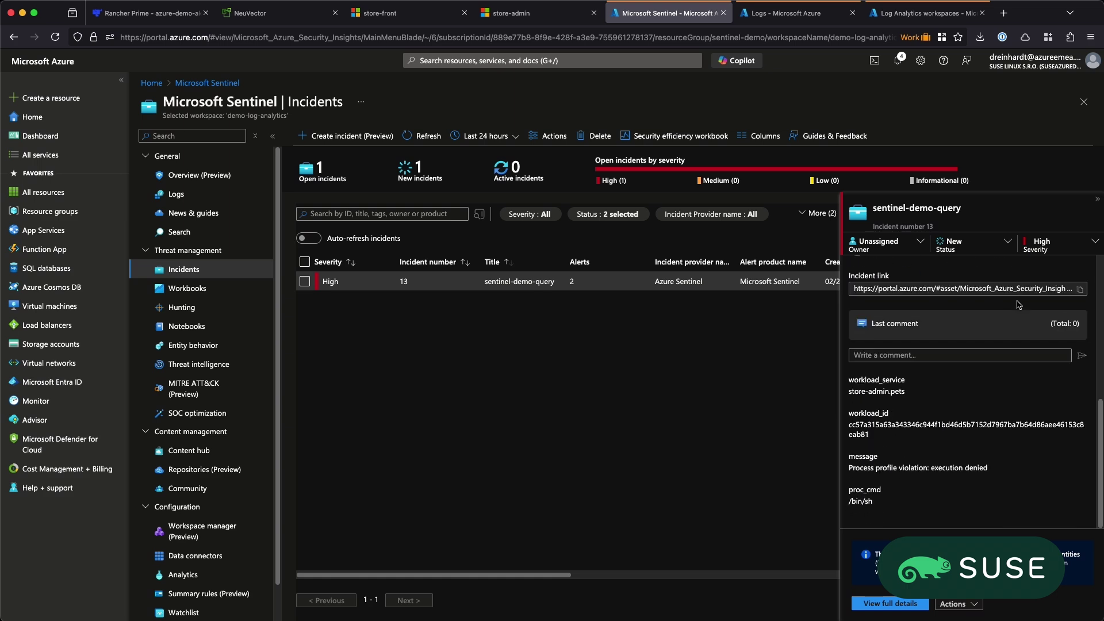